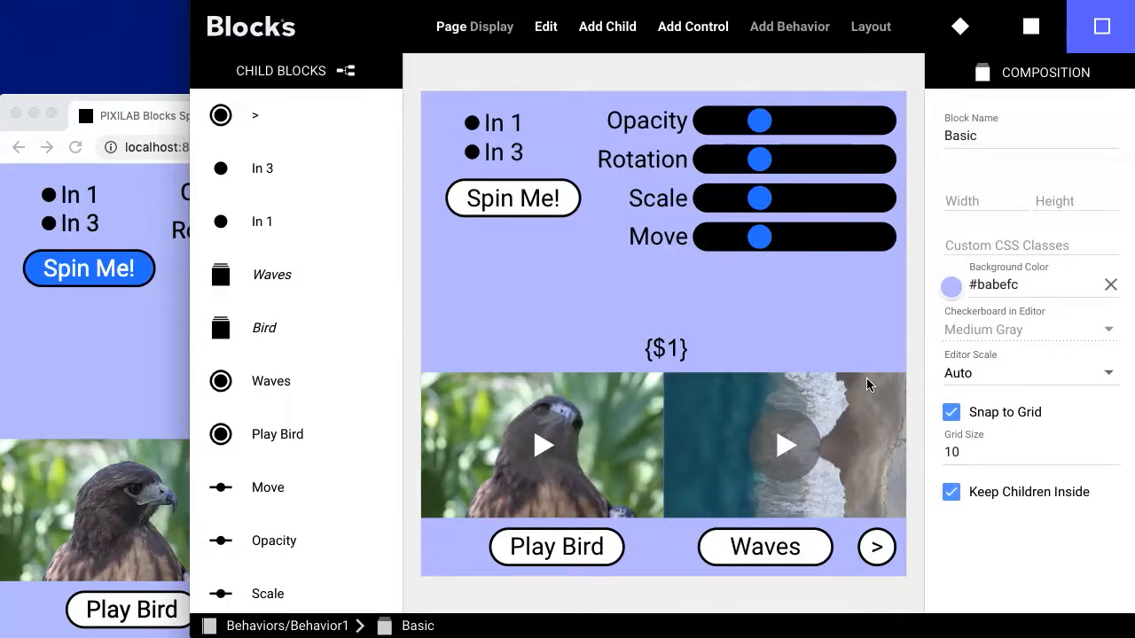
Duplicate the Move slider and place the copy directly below the original, at top position 350
click(864, 241)
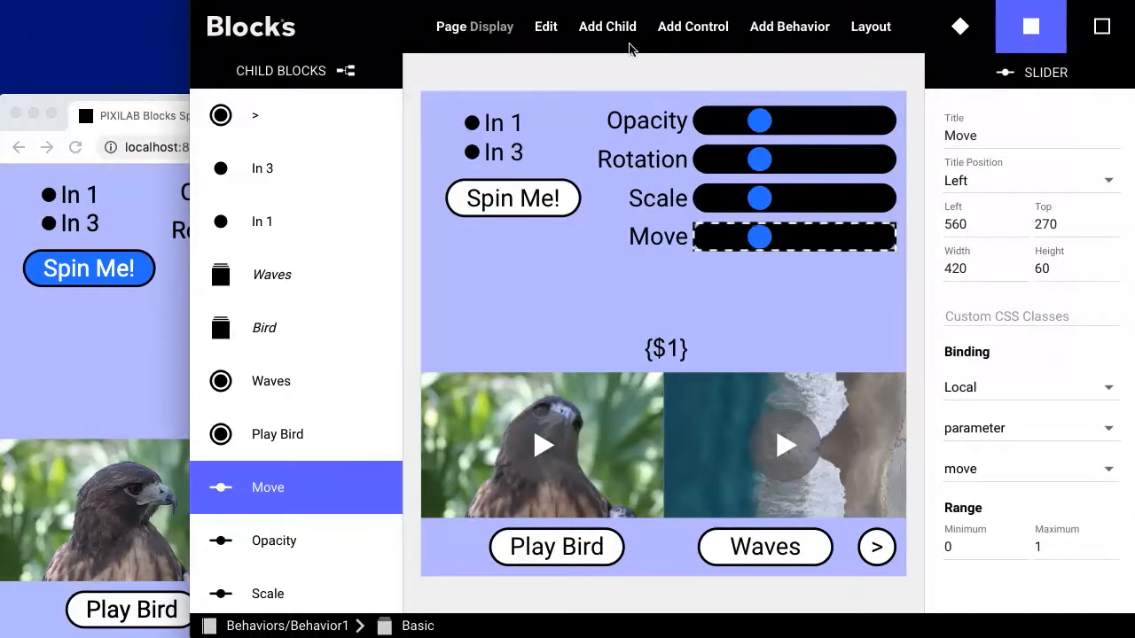
click(548, 28)
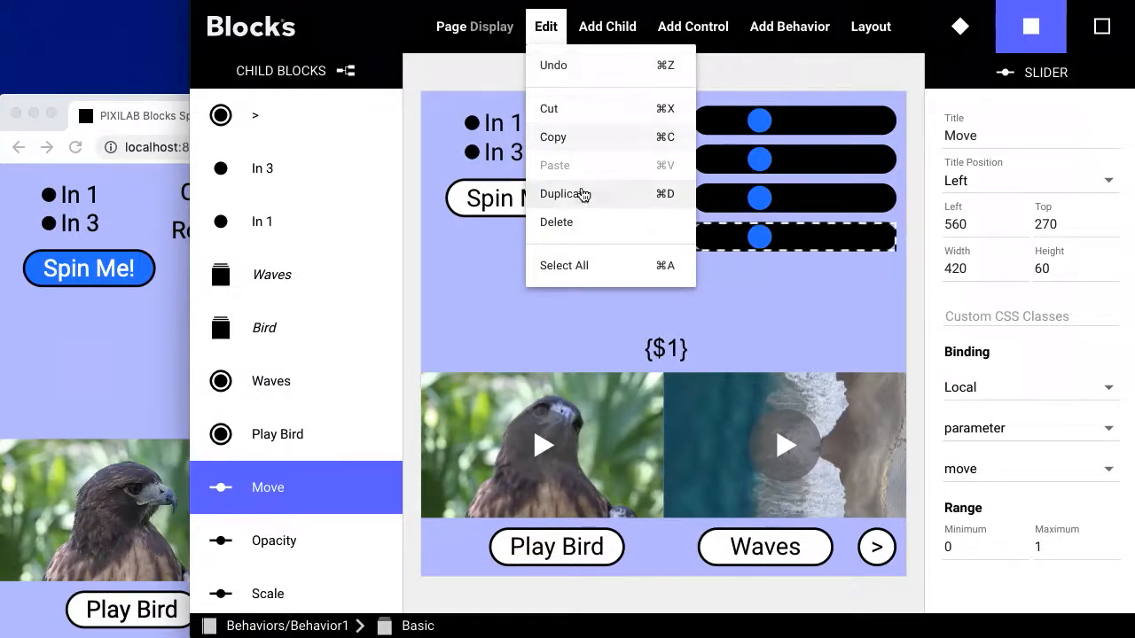
click(580, 192)
drag(849, 250, 846, 277)
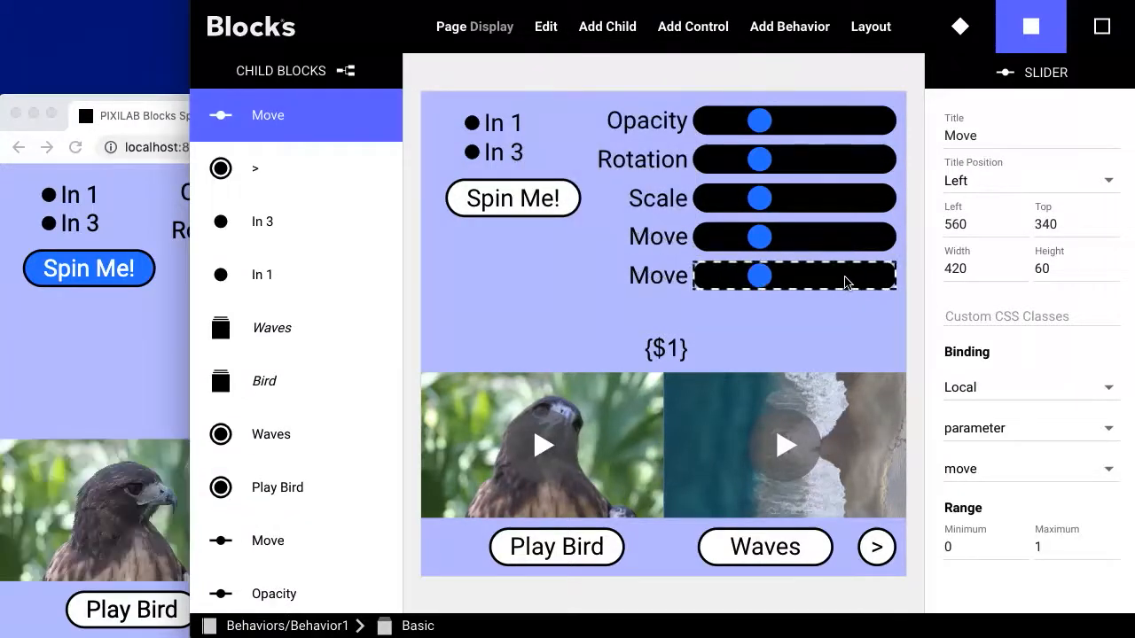
Change the duplicated slider's title to "Speed"
click(977, 135)
drag(978, 135, 920, 124)
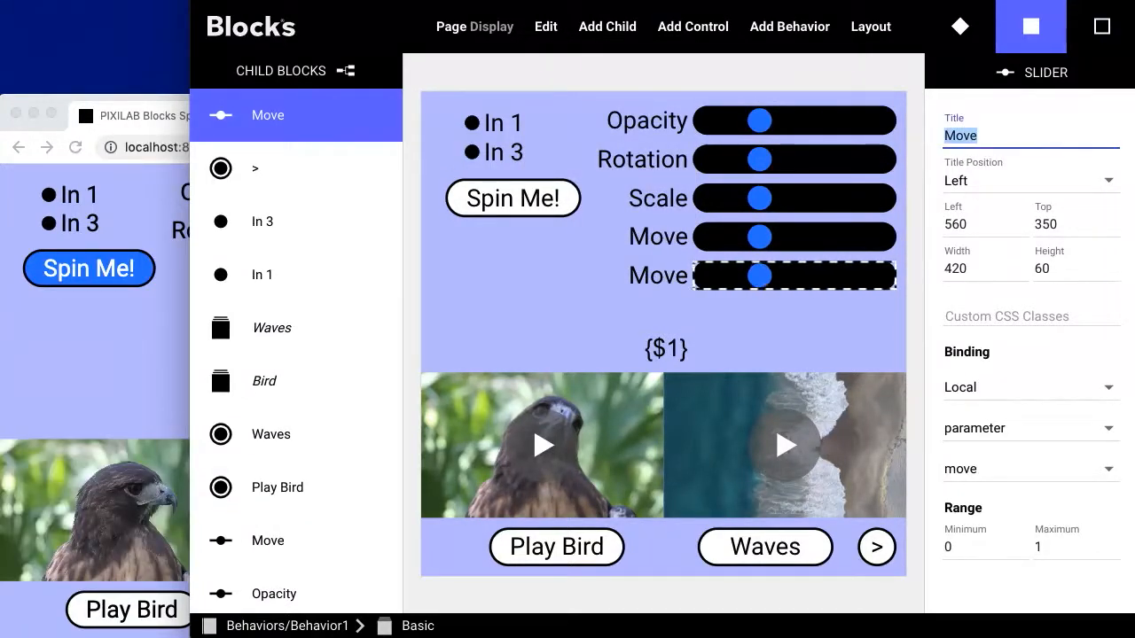
text(Speed)
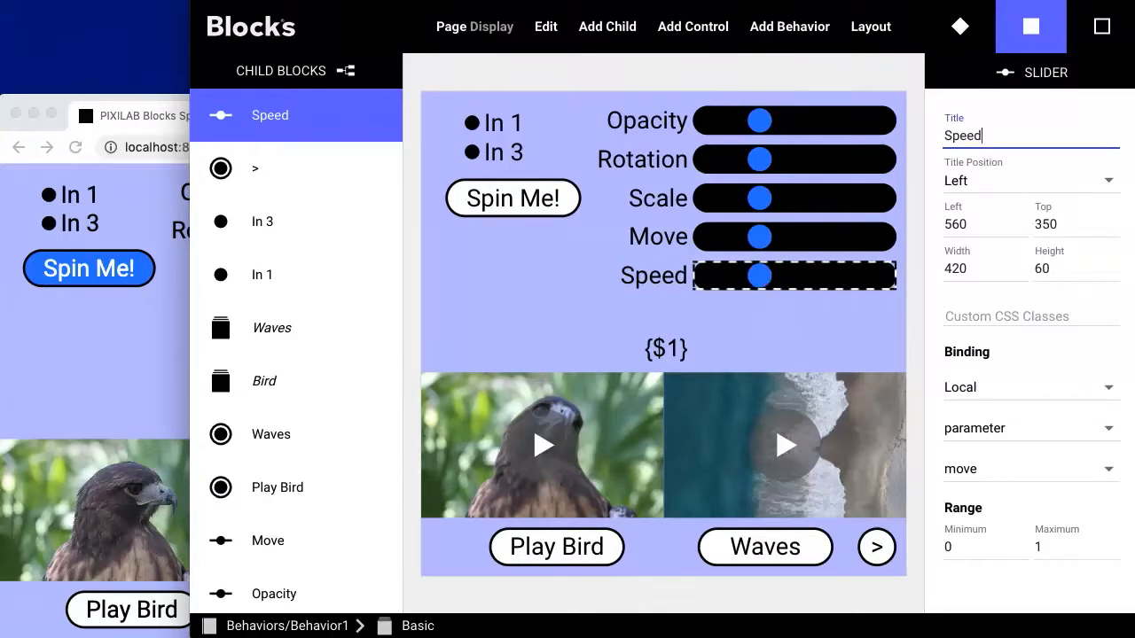
Bind the Speed slider to a new local parameter named speed, with formal value 1, type Number and comment "Video playback rate"
click(1110, 472)
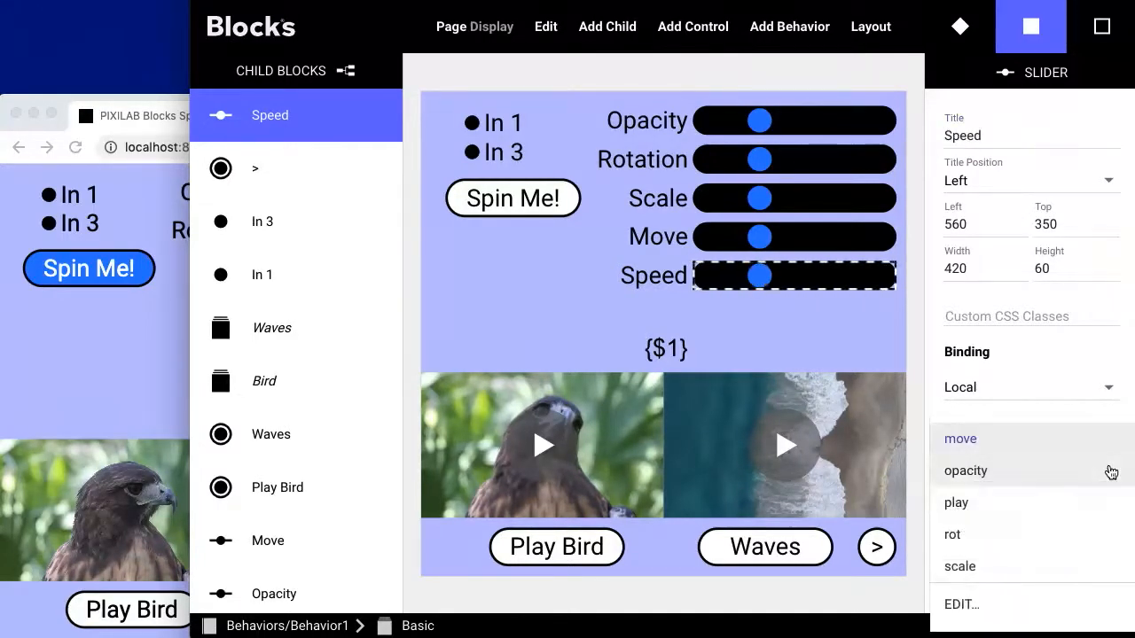
click(987, 611)
click(608, 458)
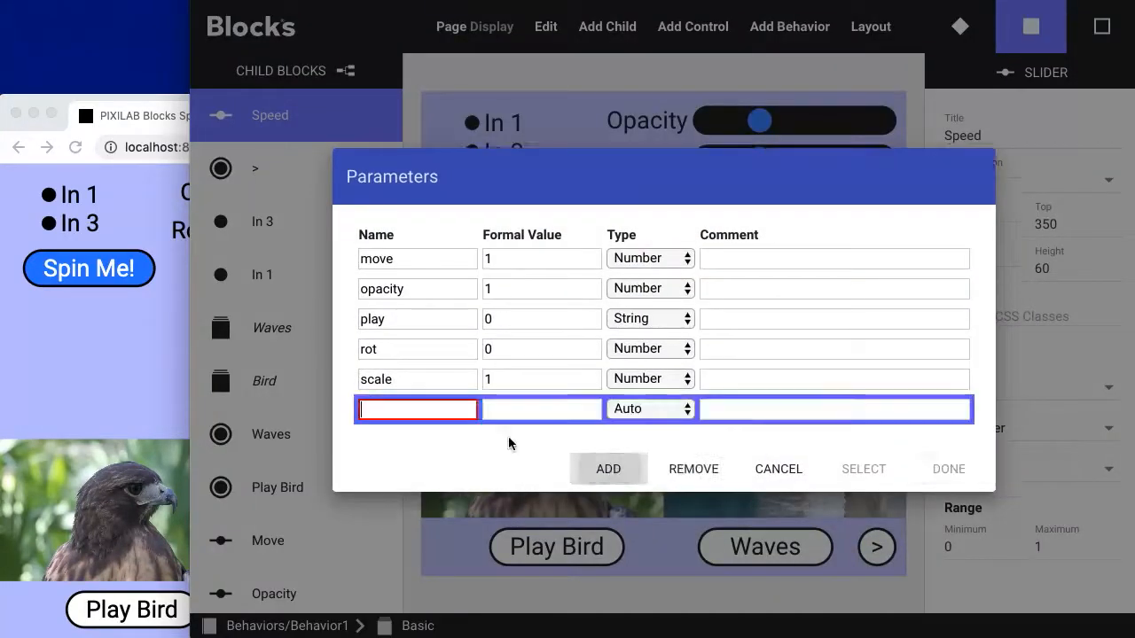
click(477, 421)
text(speed)
key(Tab)
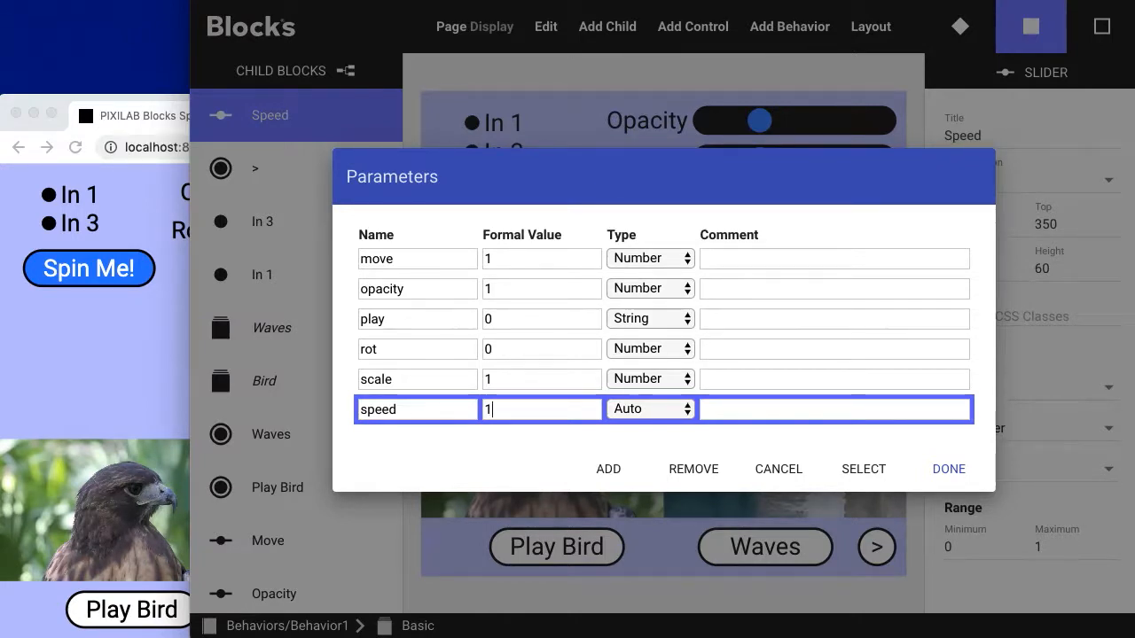
click(656, 409)
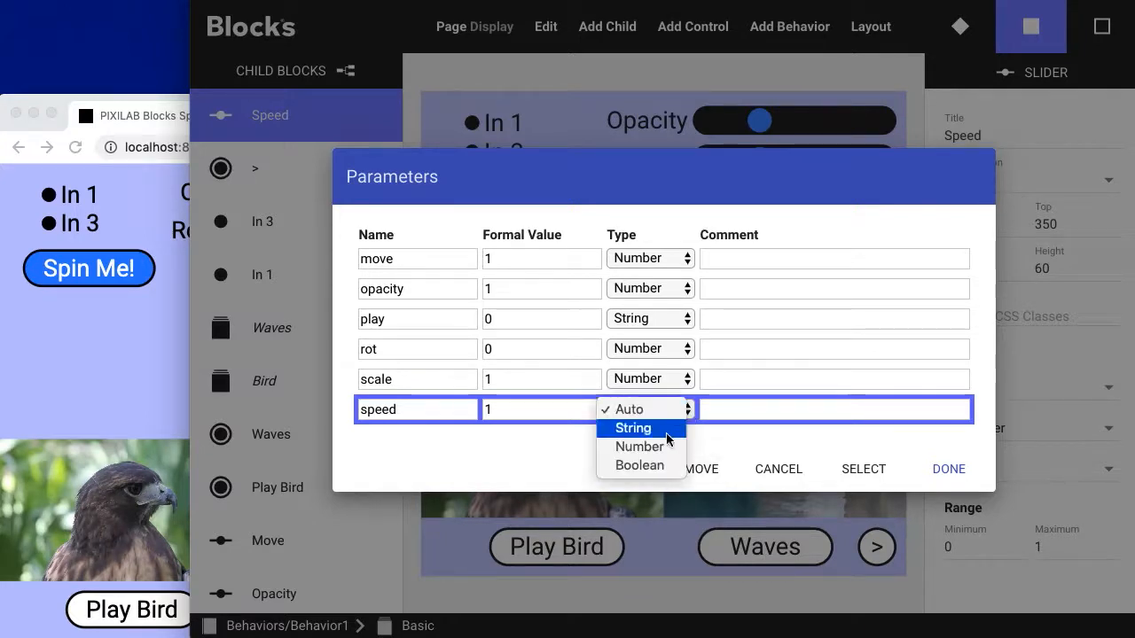
click(660, 445)
click(729, 412)
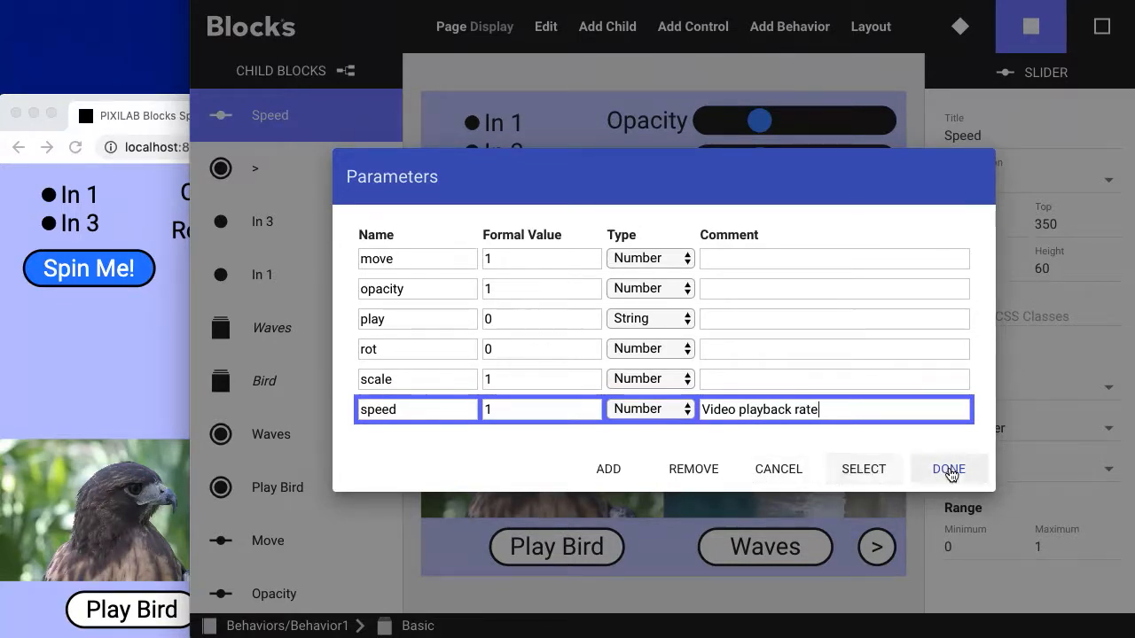
click(872, 471)
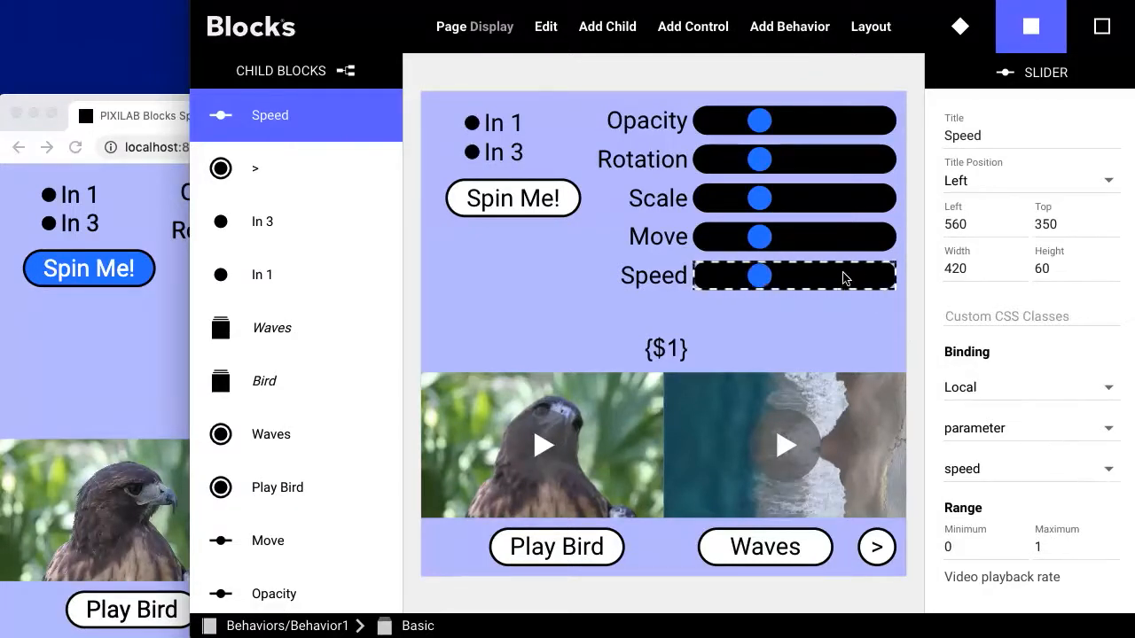
Set the Speed slider's range to a minimum of 0.2 and a maximum of 2
click(970, 547)
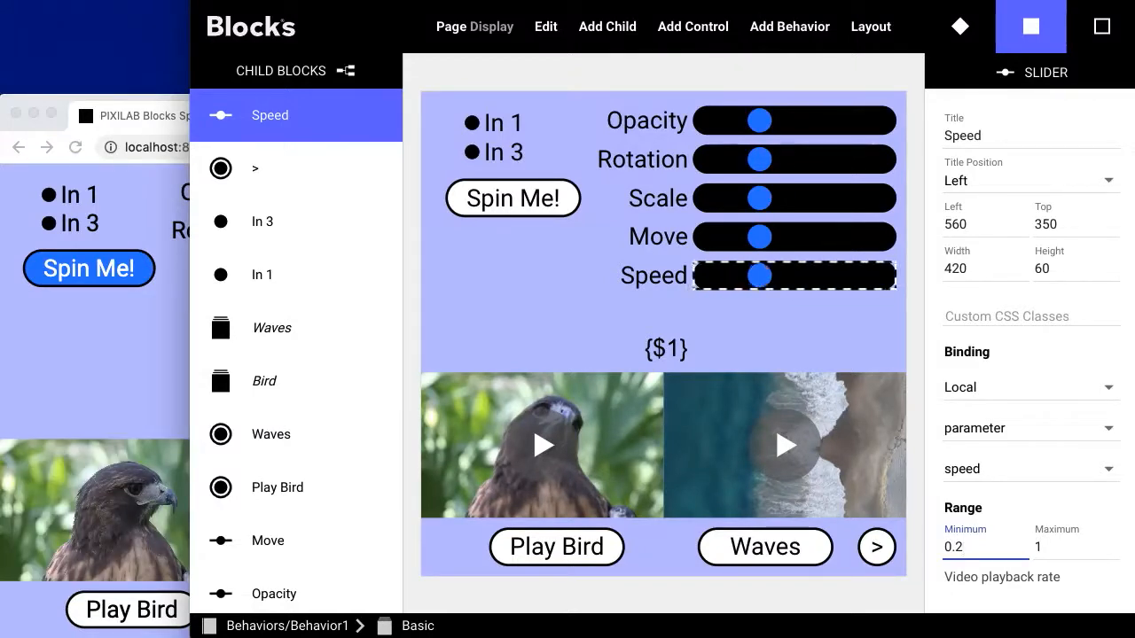
click(1055, 547)
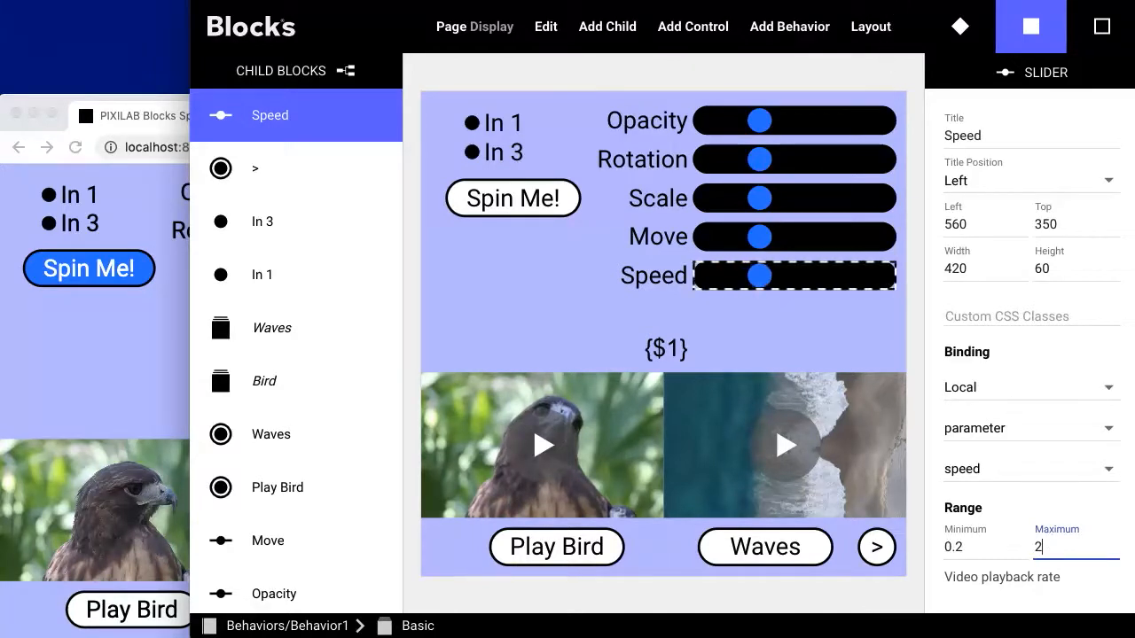
Review the Play behavior on the Waves composition block and open that composition for editing
click(842, 420)
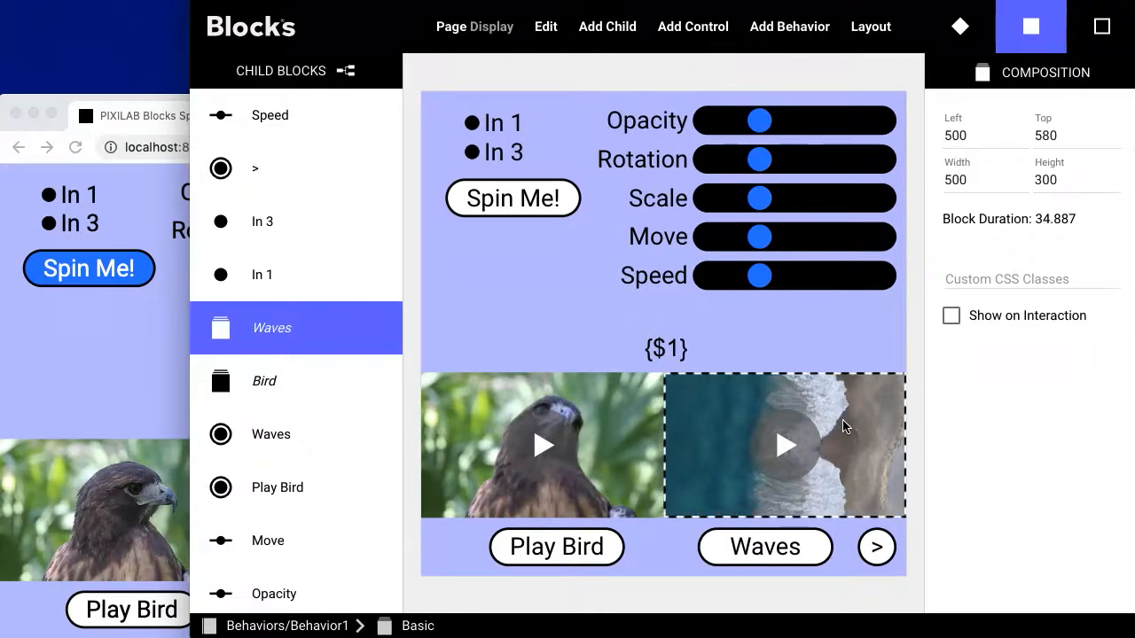
click(973, 36)
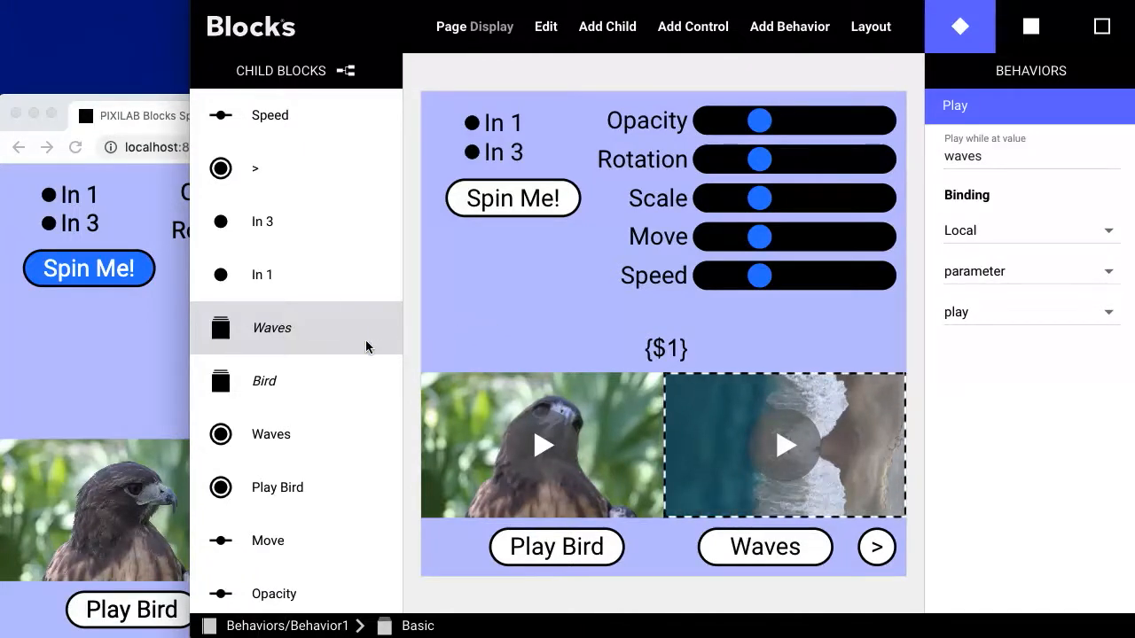
click(282, 335)
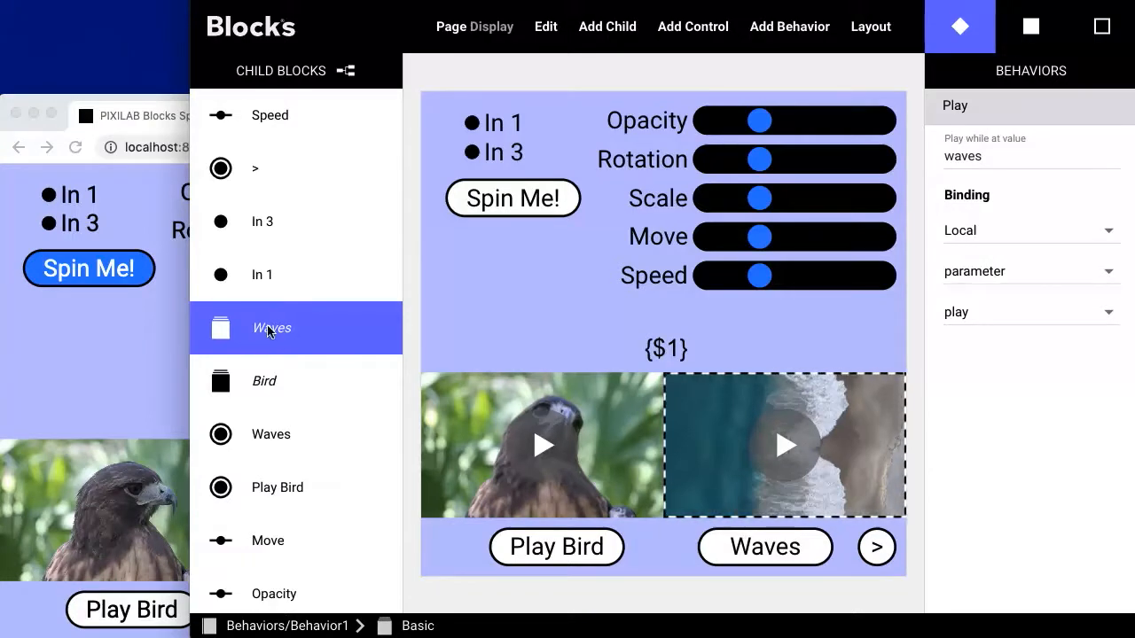
double_click(268, 328)
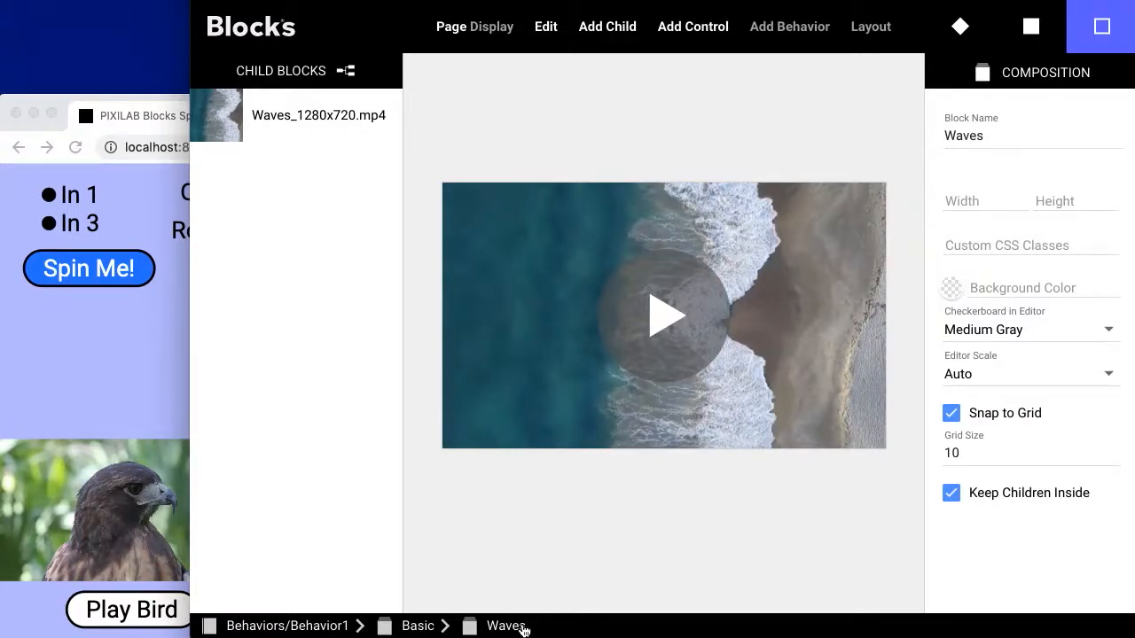
Add a Speed behavior to the Waves_1280x720.mp4 video inside the Waves composition
click(357, 113)
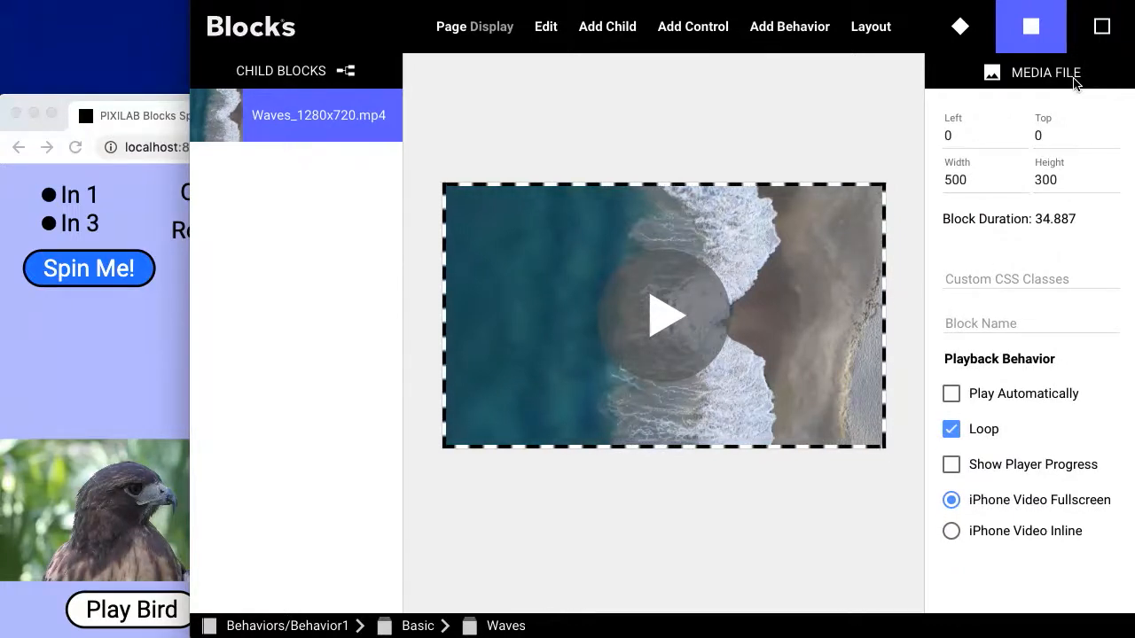
click(973, 39)
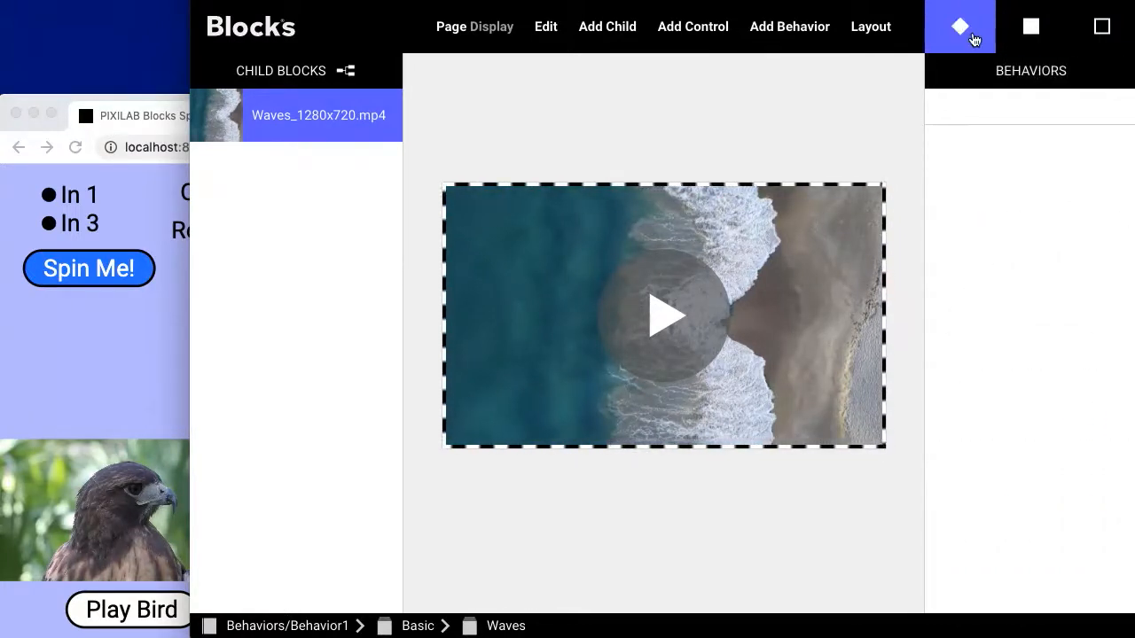
click(808, 34)
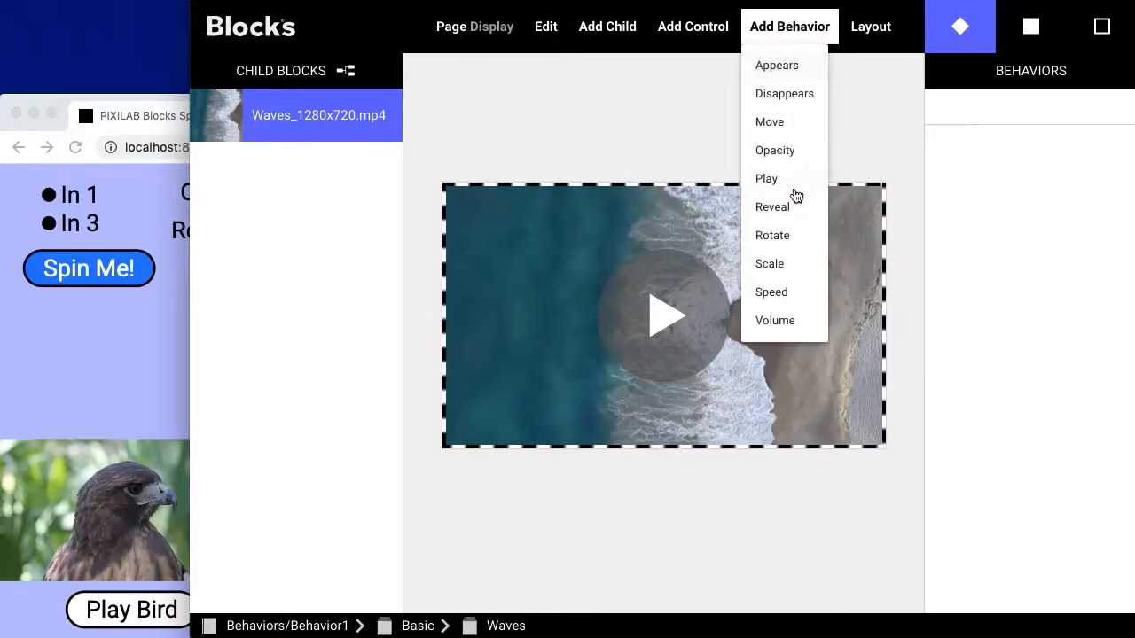
click(793, 298)
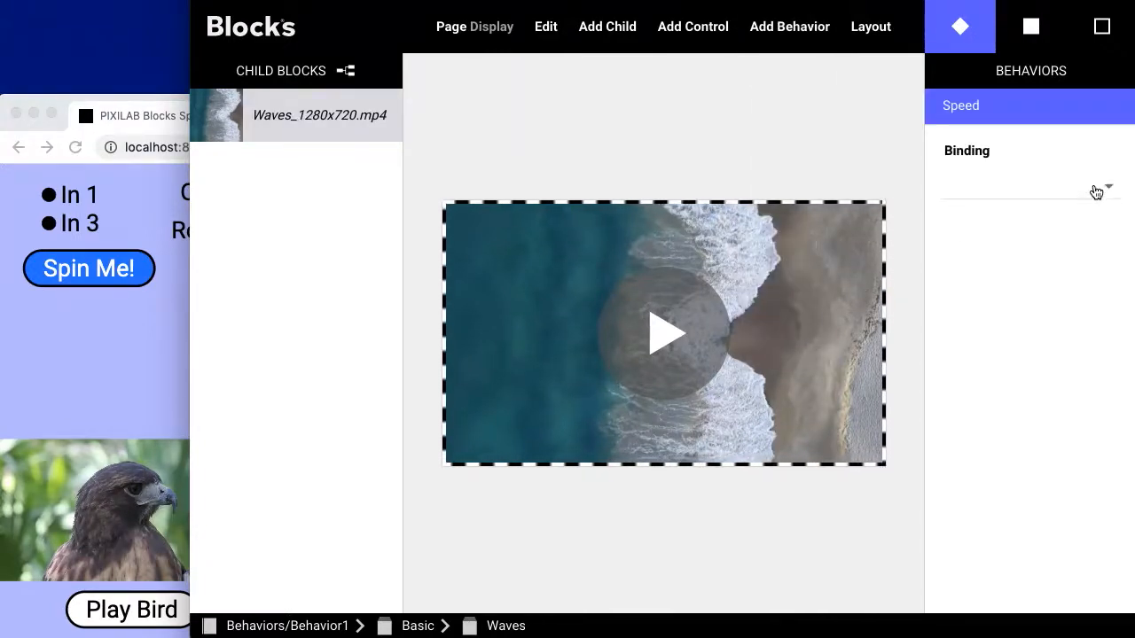
Bind the video's Speed behavior to the Local parameter speed
click(1094, 190)
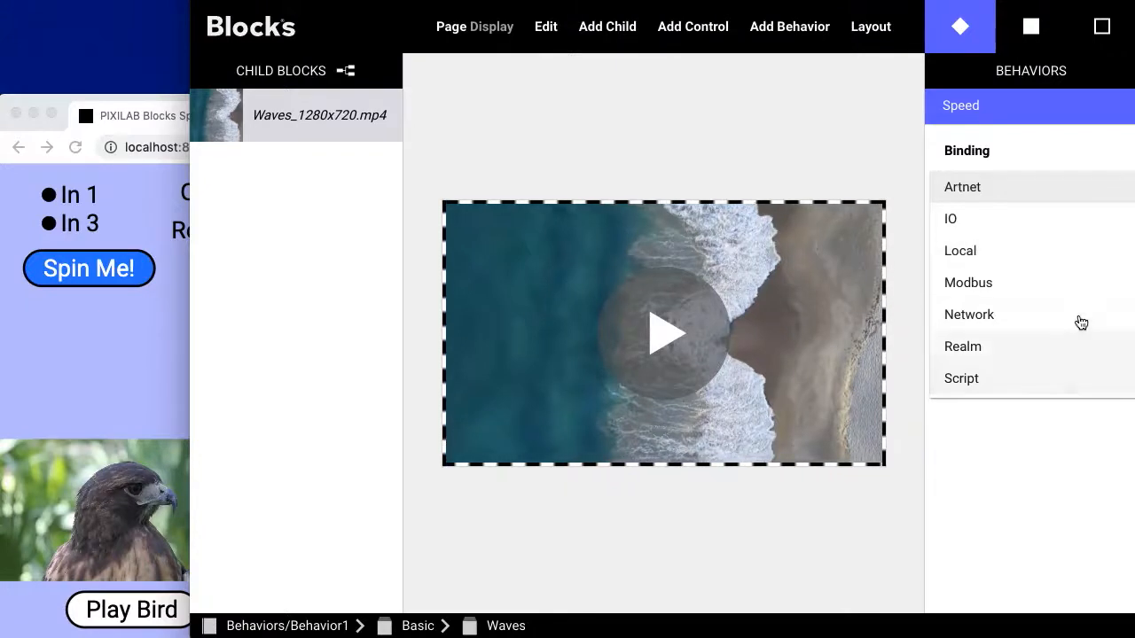
click(1067, 251)
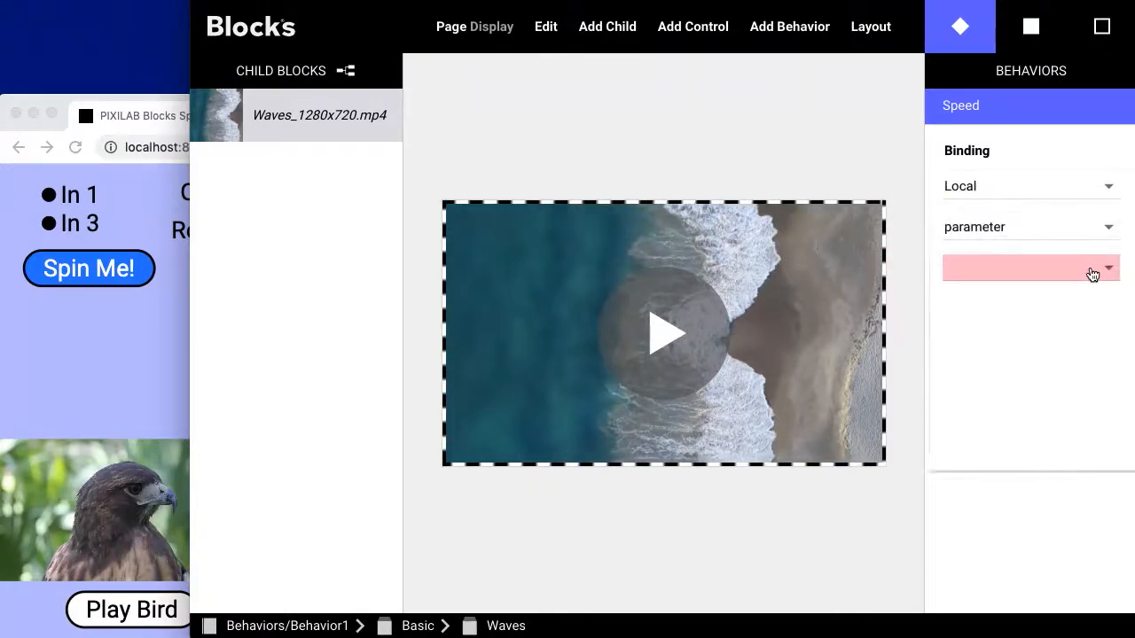
click(1089, 273)
click(1048, 427)
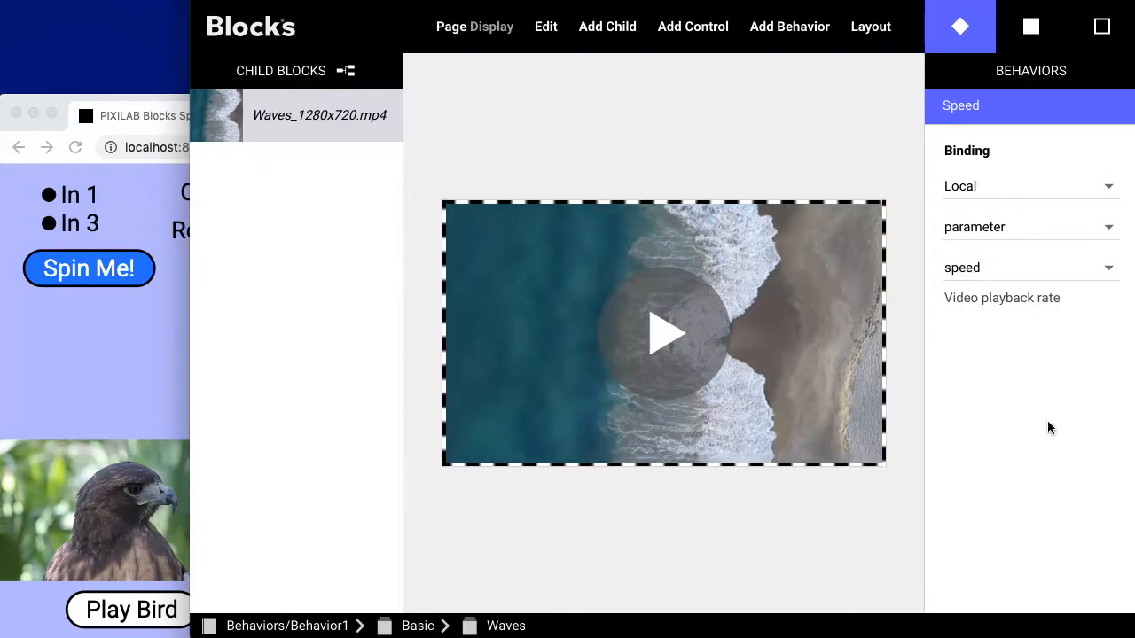
Switch to the Blocks Spot browser window, pause and resume the Waves video, and test the Speed slider at its minimum and maximum
click(151, 110)
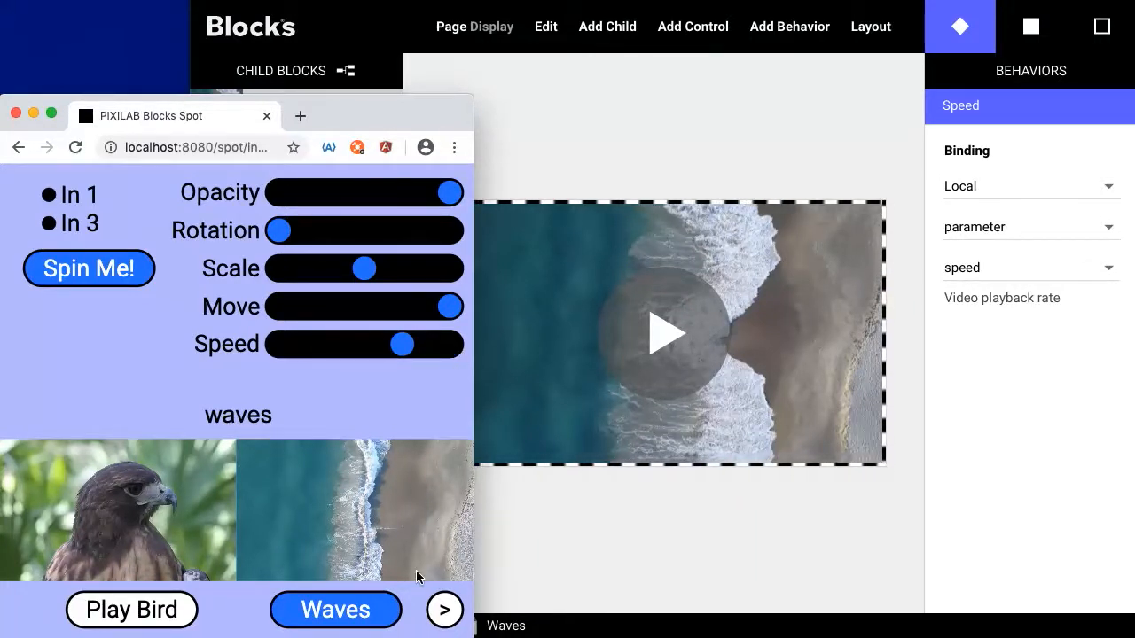
click(367, 614)
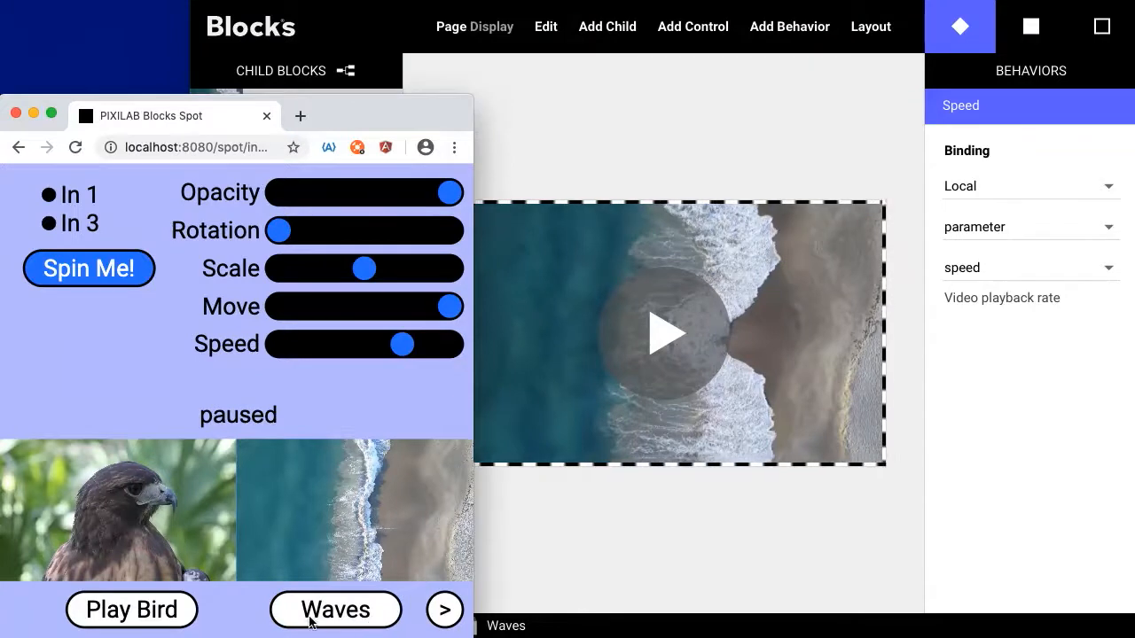
click(367, 614)
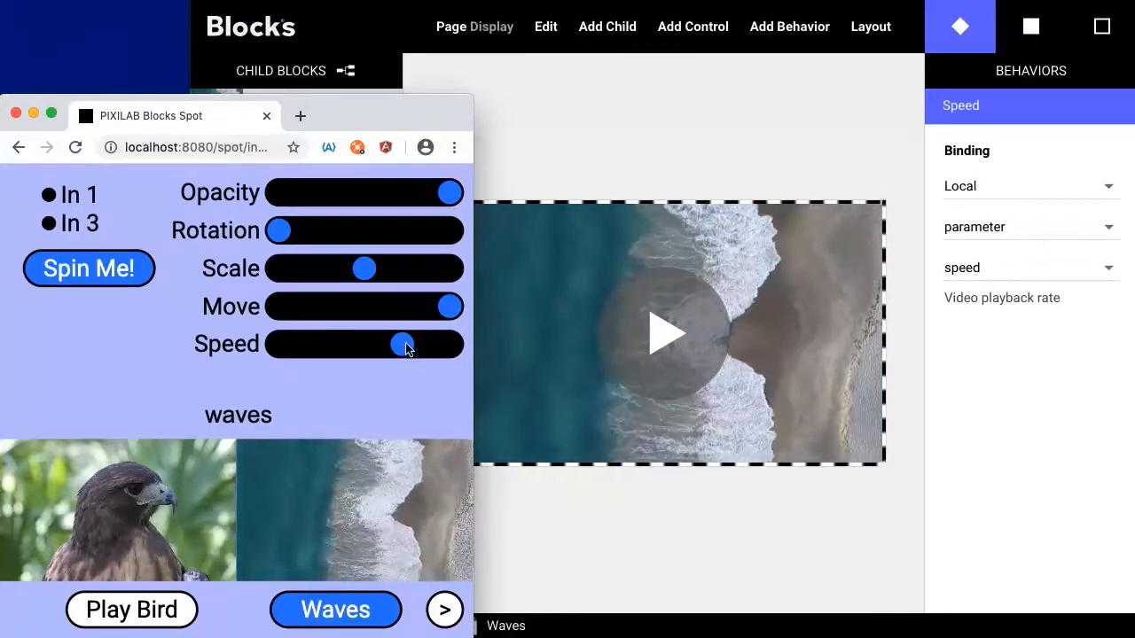
drag(403, 347, 287, 353)
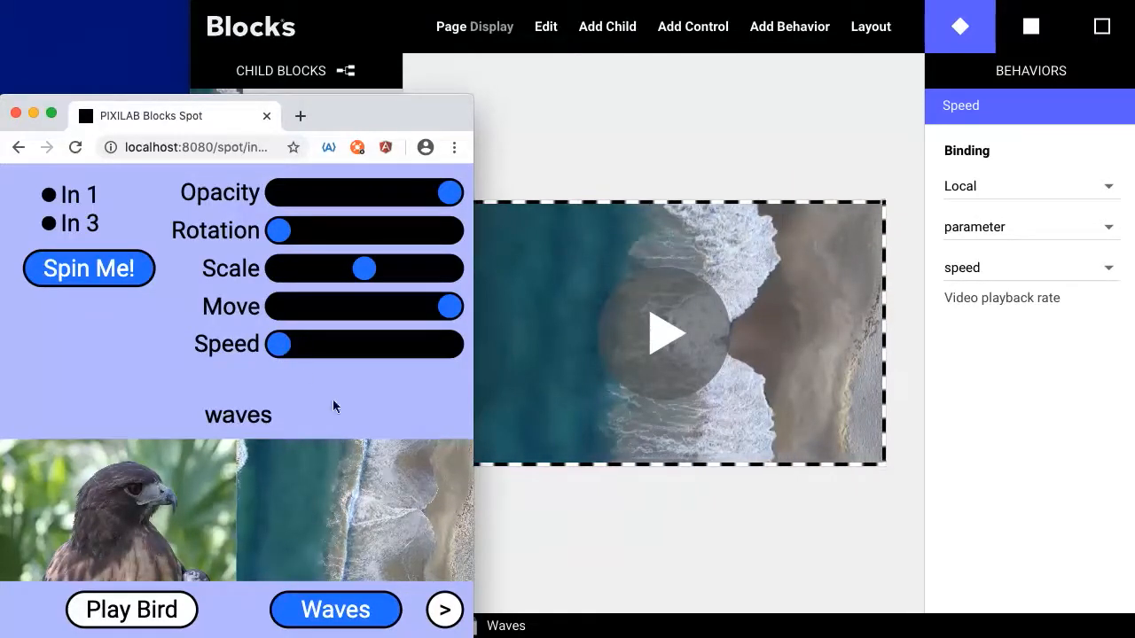
drag(285, 352, 456, 351)
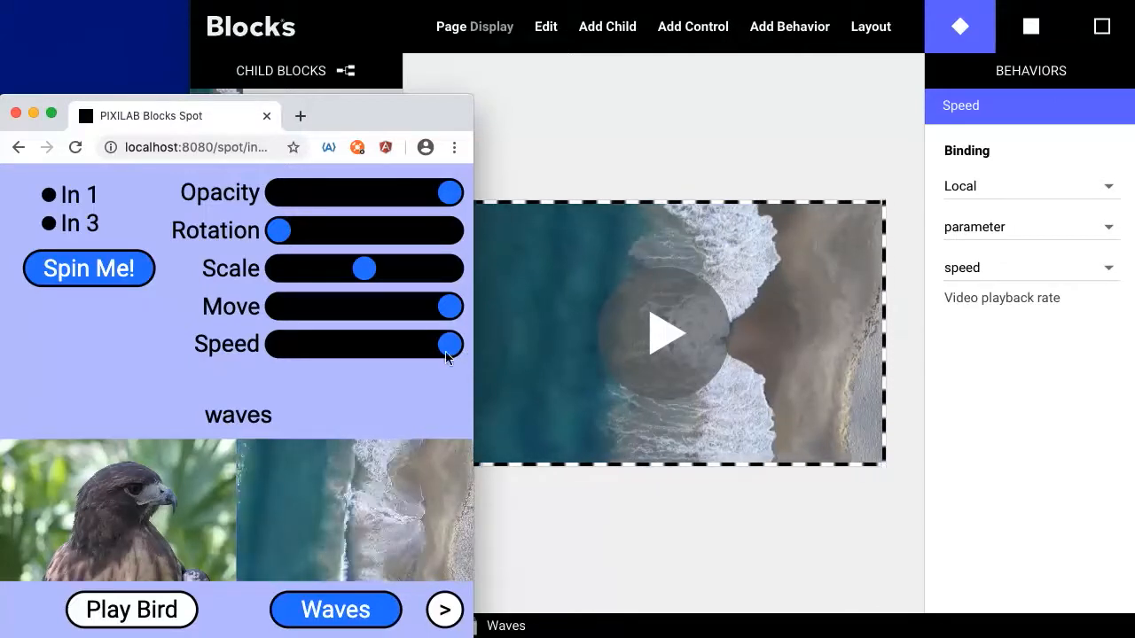
drag(444, 359, 396, 354)
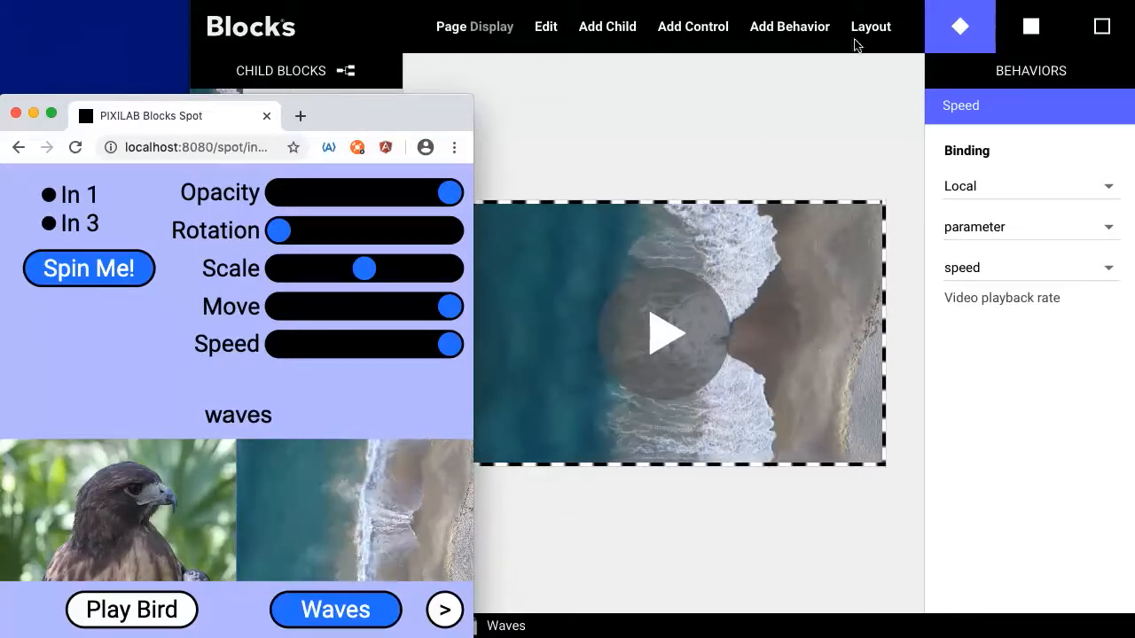
Return to the Blocks editor and show the behaviors that can be added to the Waves video
key(super+grave)
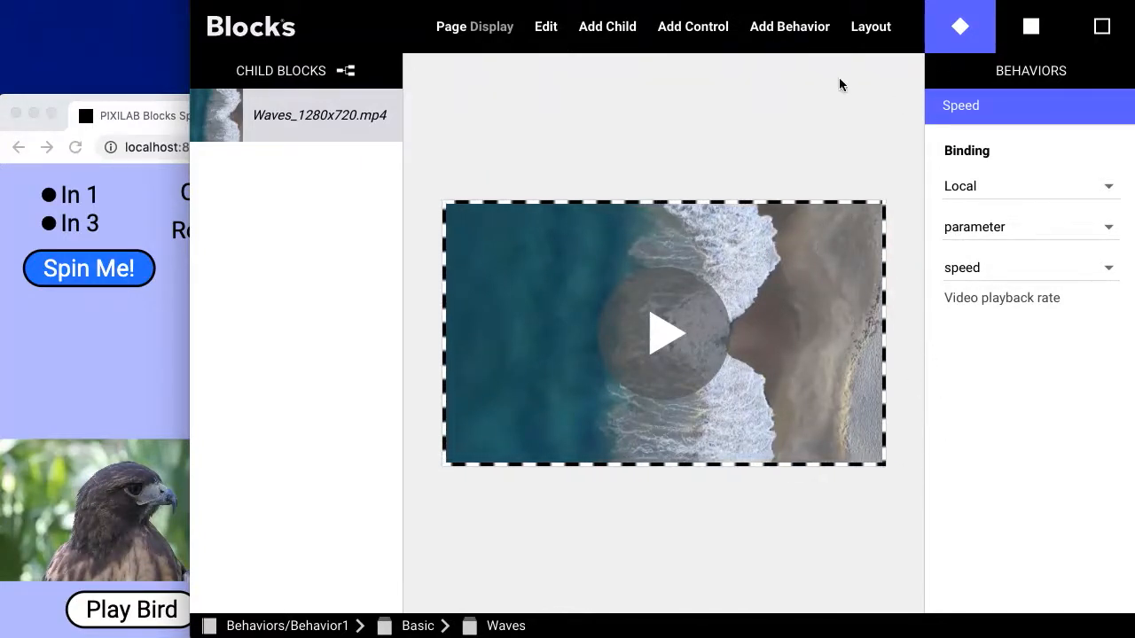
click(765, 29)
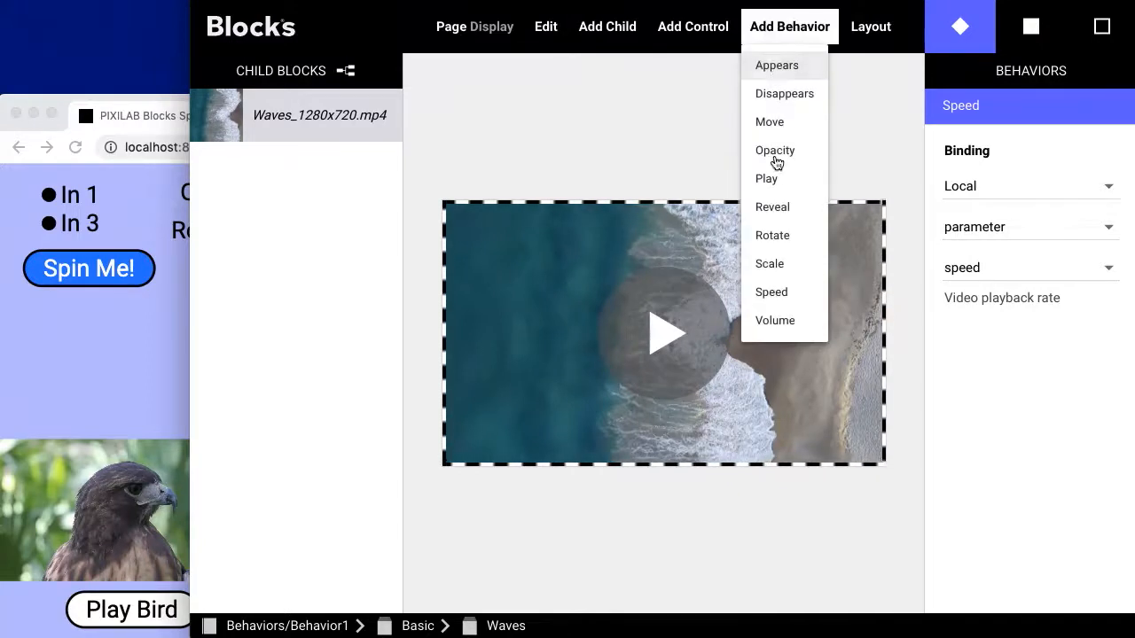